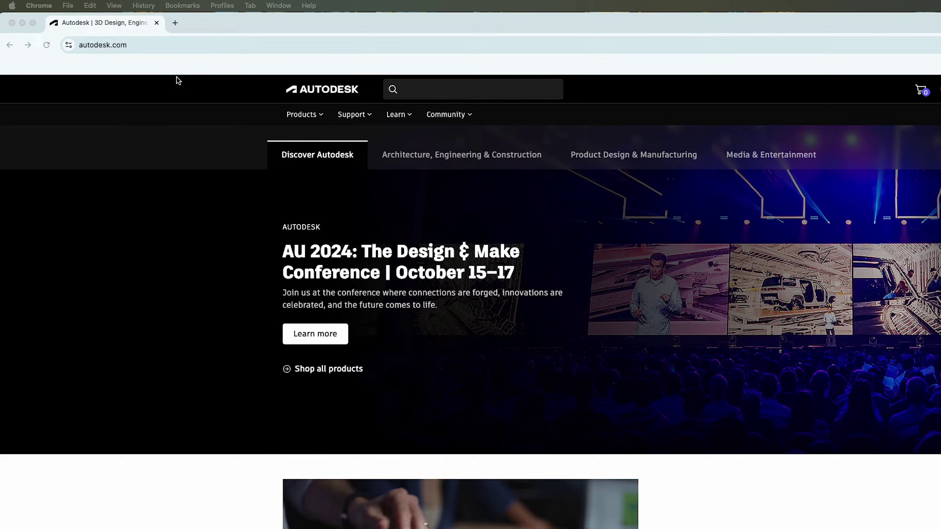
- Enter autodesk.com in Chrome's address bar to load the Autodesk home page
{"action": "left_click", "coordinate": [133, 45]}
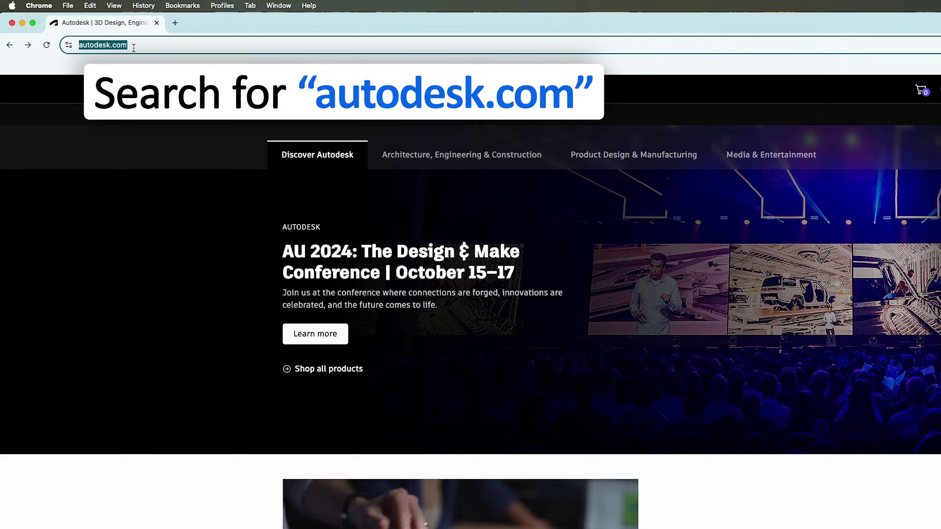
{"action": "key", "text": "Right"}
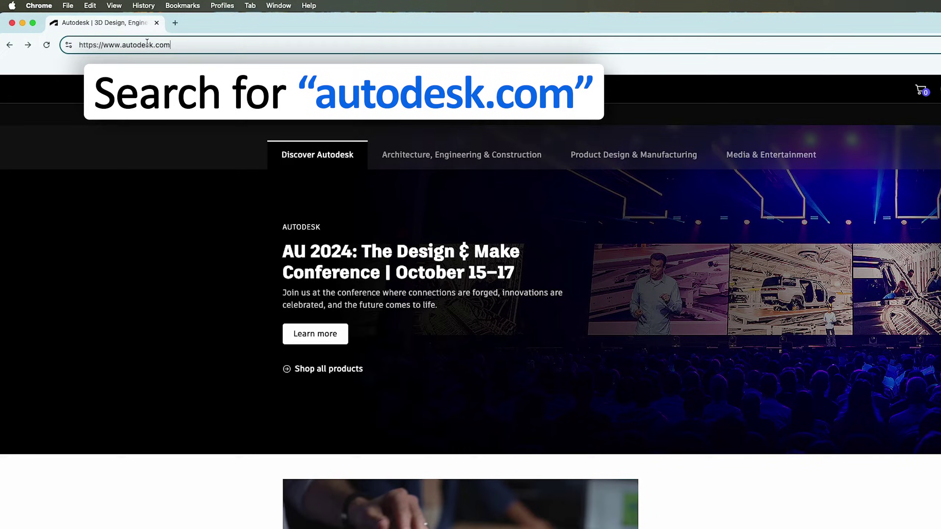
{"action": "left_click_drag", "start_coordinate": [178, 46], "coordinate": [66, 38]}
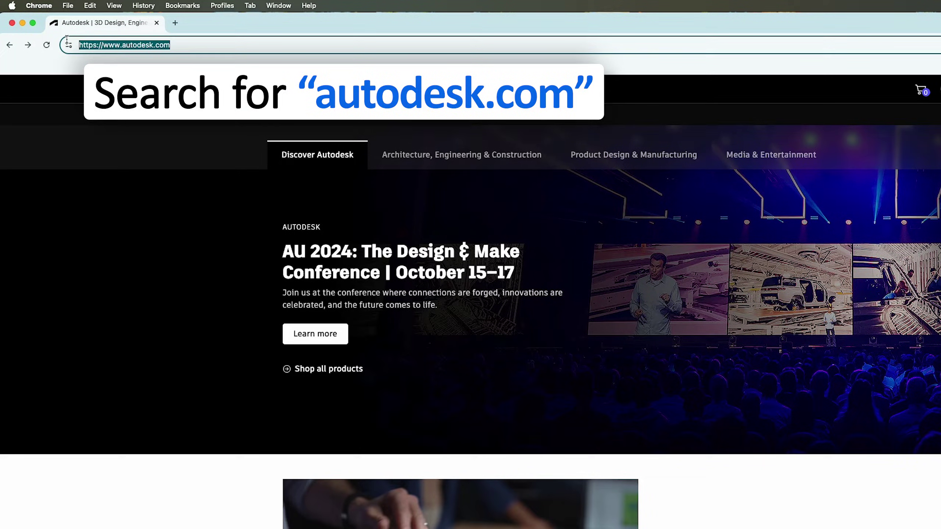
{"action": "left_click", "coordinate": [131, 45]}
{"action": "left_click_drag", "start_coordinate": [129, 45], "coordinate": [167, 45]}
{"action": "left_click", "coordinate": [220, 44]}
{"action": "left_click", "coordinate": [219, 260]}
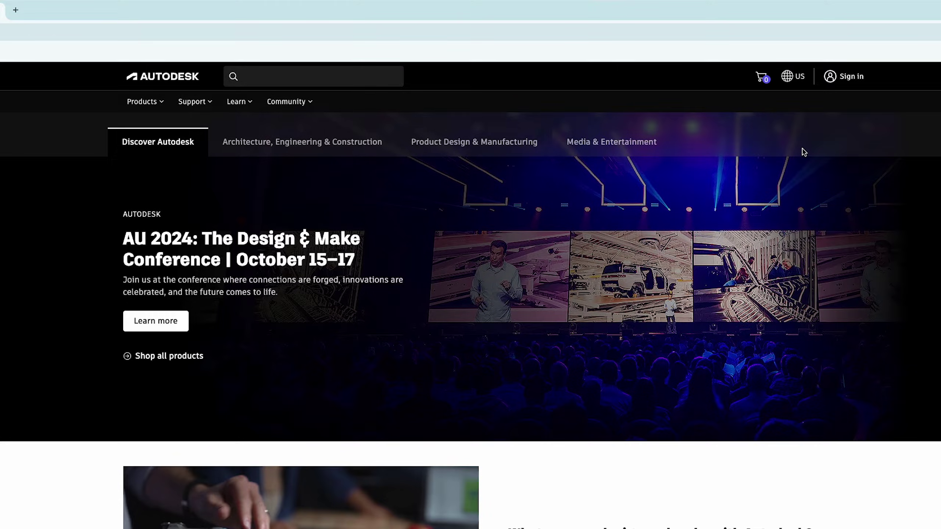
- From Sign in, switch to the Create account form with empty name, email and password fields
{"action": "left_click", "coordinate": [856, 88]}
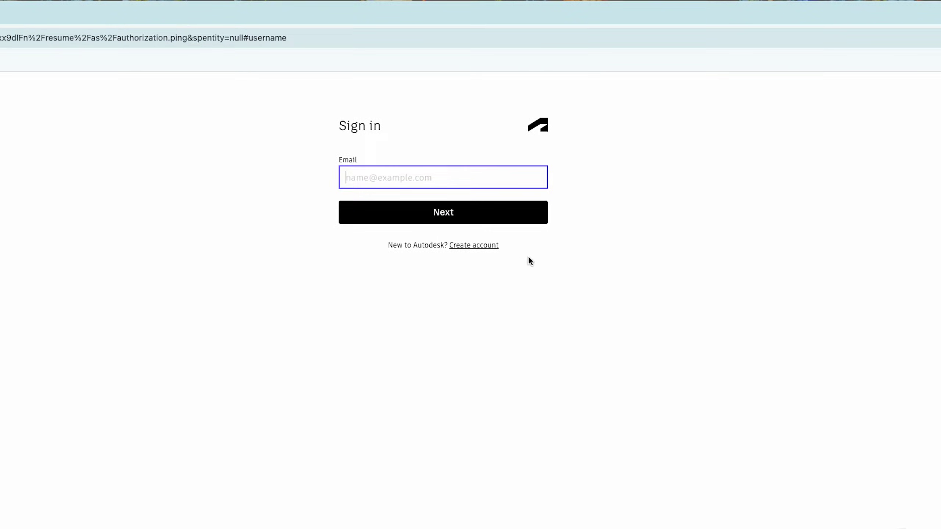
{"action": "left_click", "coordinate": [488, 247]}
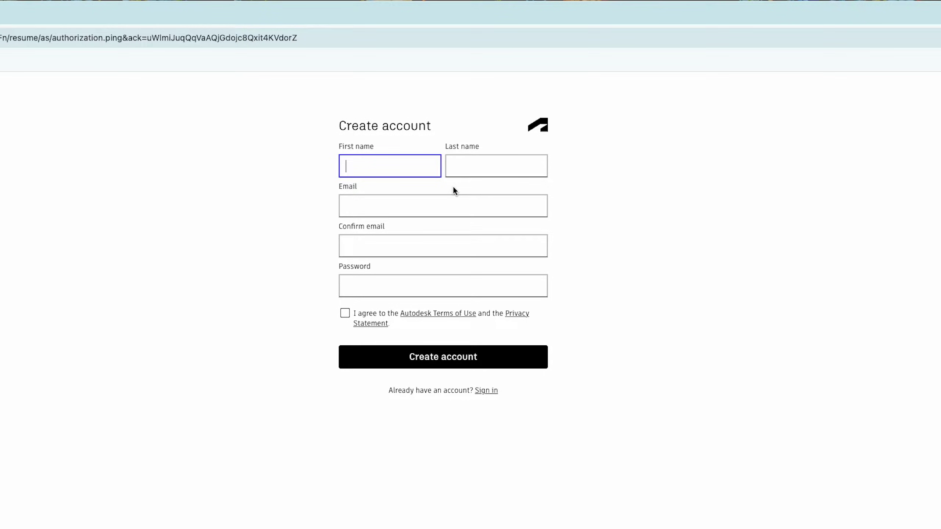
{"action": "left_click", "coordinate": [468, 161]}
{"action": "left_click", "coordinate": [511, 224]}
- Go back to sign-in, enter the account email and password, and tick Stay signed in
{"action": "left_click", "coordinate": [493, 395]}
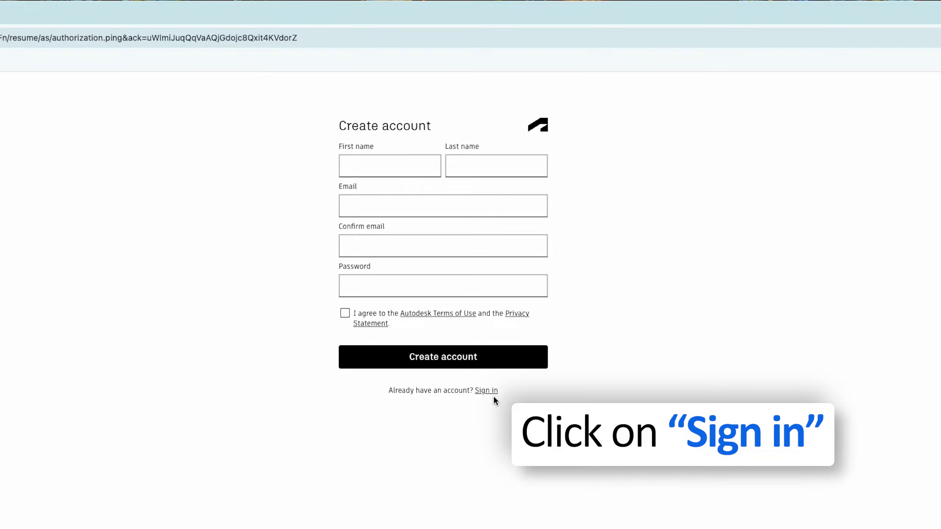
{"action": "left_click", "coordinate": [486, 391]}
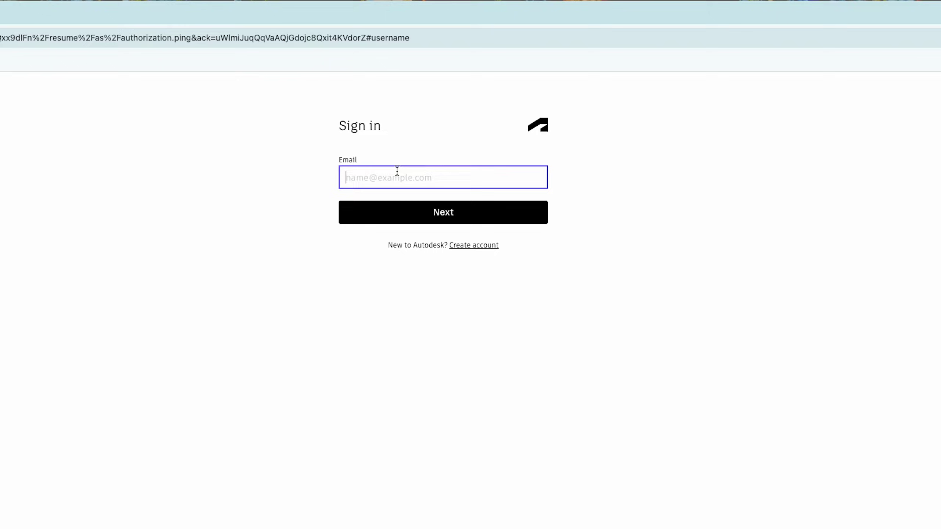
{"action": "type", "text": "[blurred email address]"}
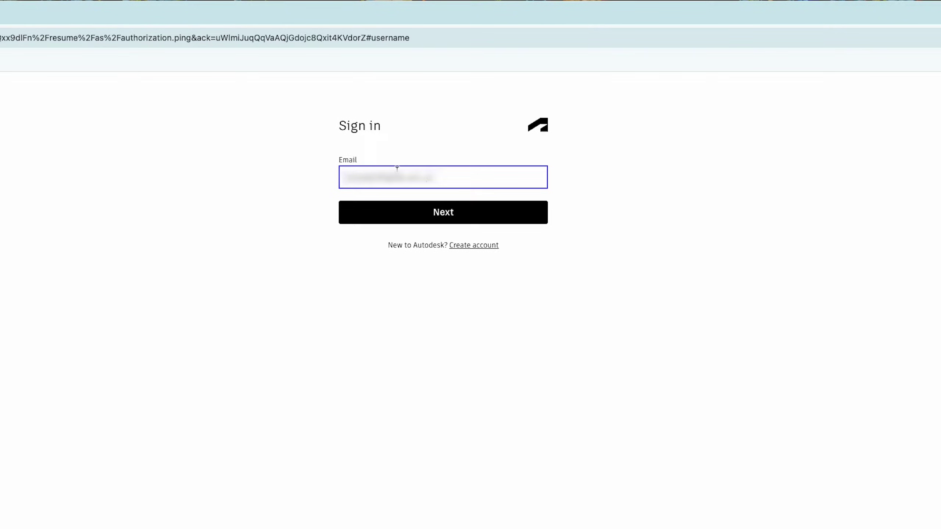
{"action": "left_click", "coordinate": [444, 208]}
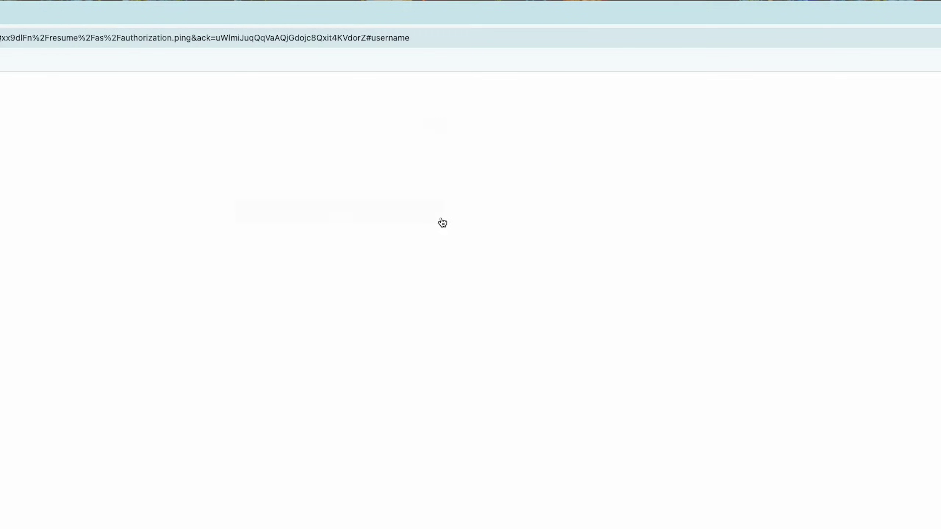
{"action": "key", "text": "Return"}
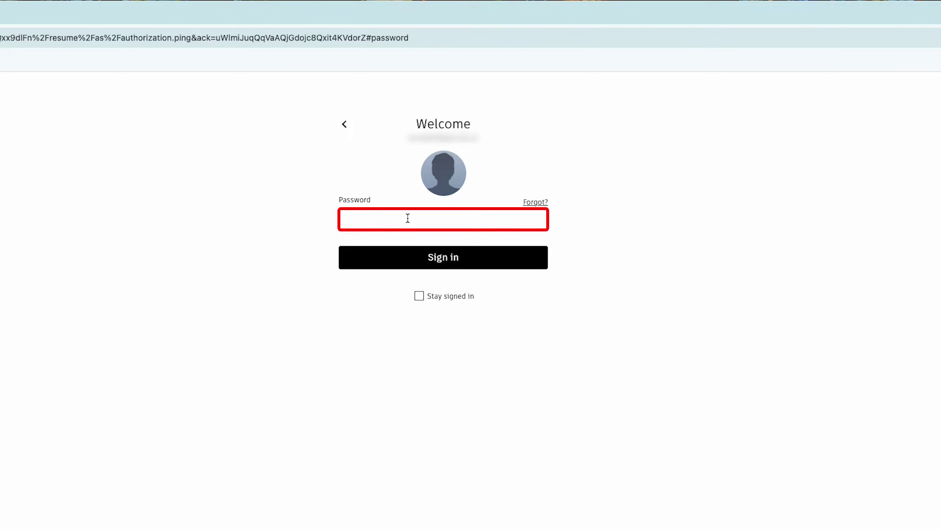
{"action": "type", "text": "**********"}
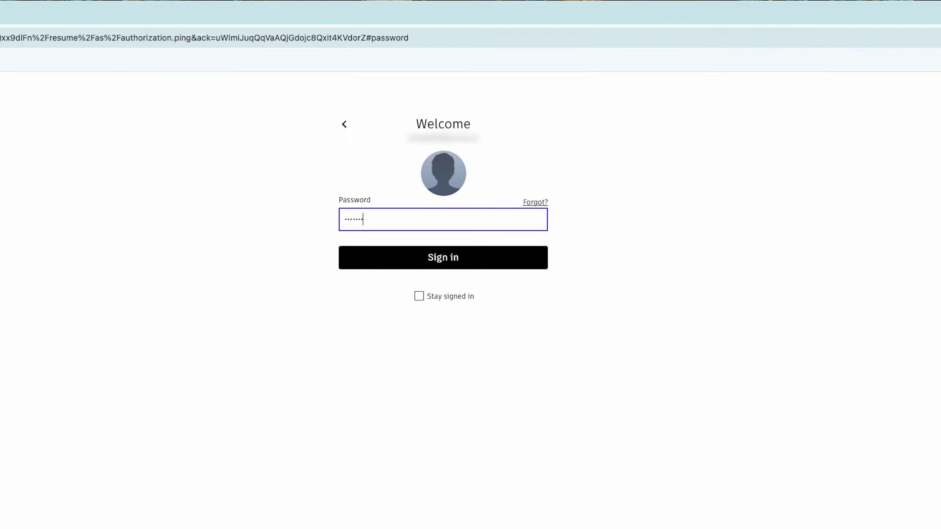
{"action": "left_click", "coordinate": [419, 296]}
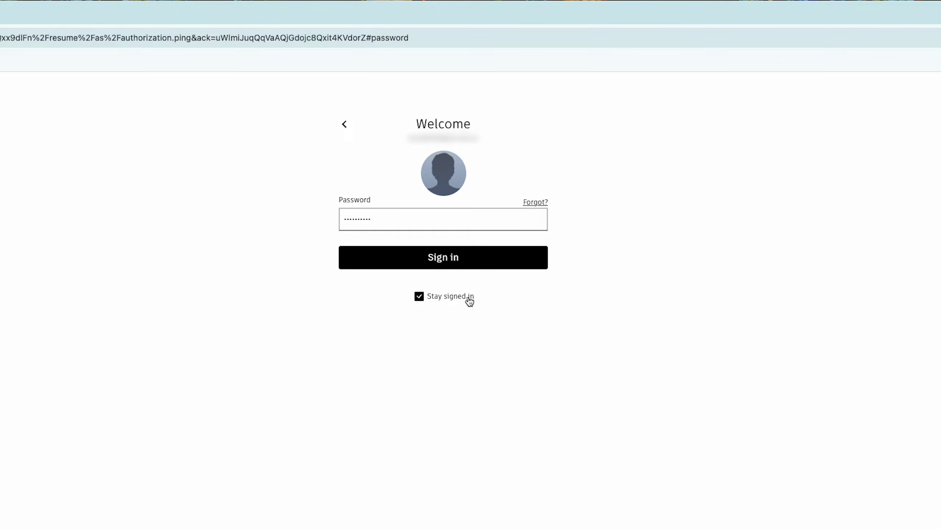
{"action": "left_click", "coordinate": [475, 266]}
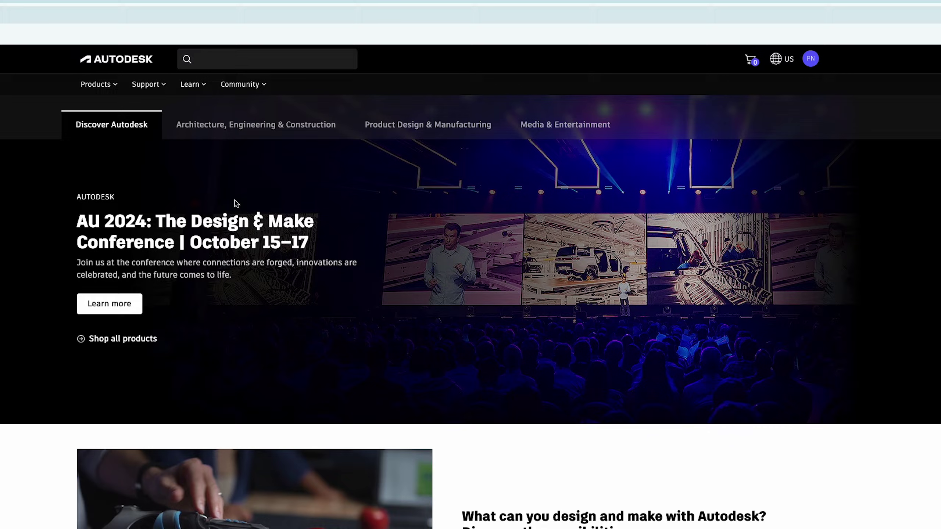
- Open AutoCAD from the Products menu and compare its 1 month and 1 year terms
{"action": "left_click", "coordinate": [90, 92]}
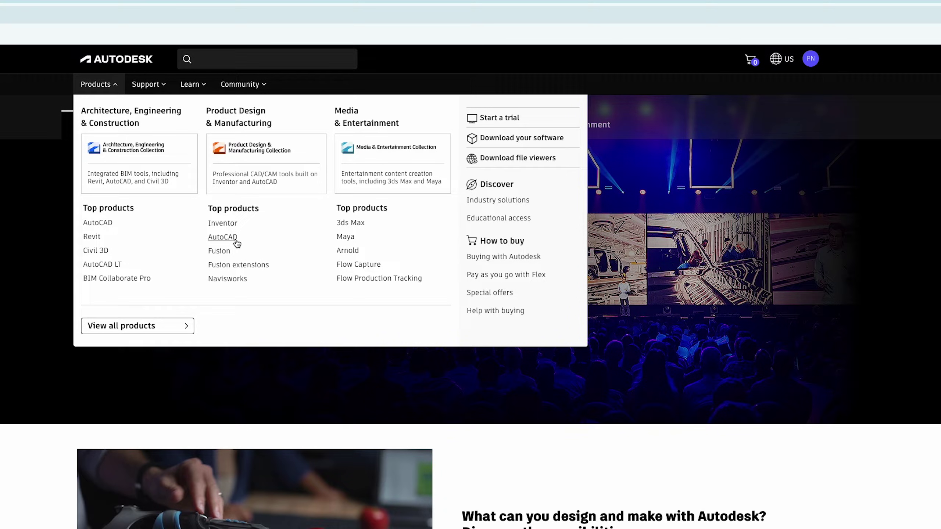
{"action": "left_click", "coordinate": [223, 237]}
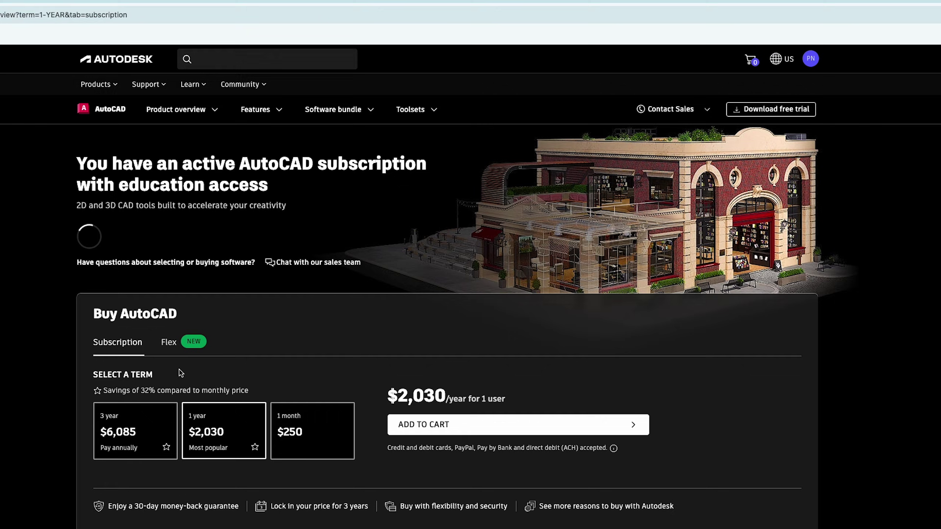
{"action": "left_click", "coordinate": [284, 430]}
{"action": "left_click", "coordinate": [223, 437]}
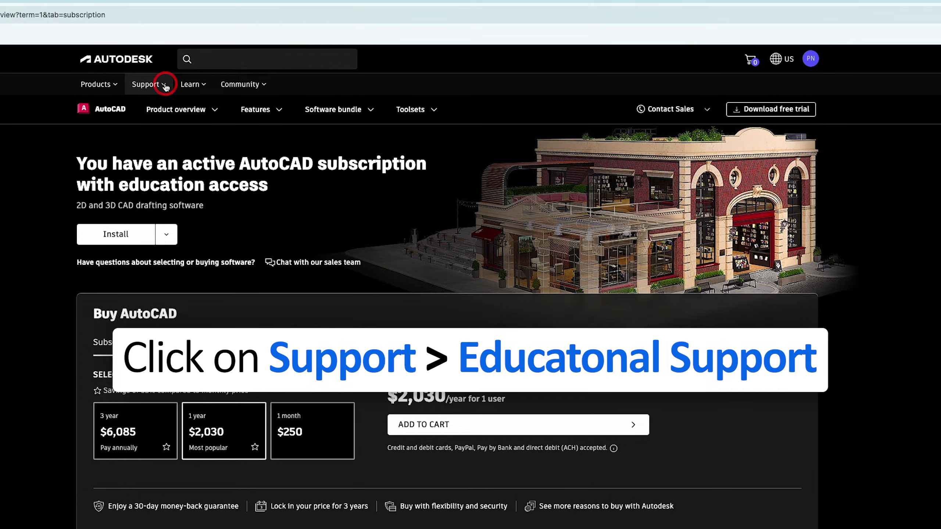
- Go to the Educational support page from the Support menu
{"action": "left_click", "coordinate": [165, 86]}
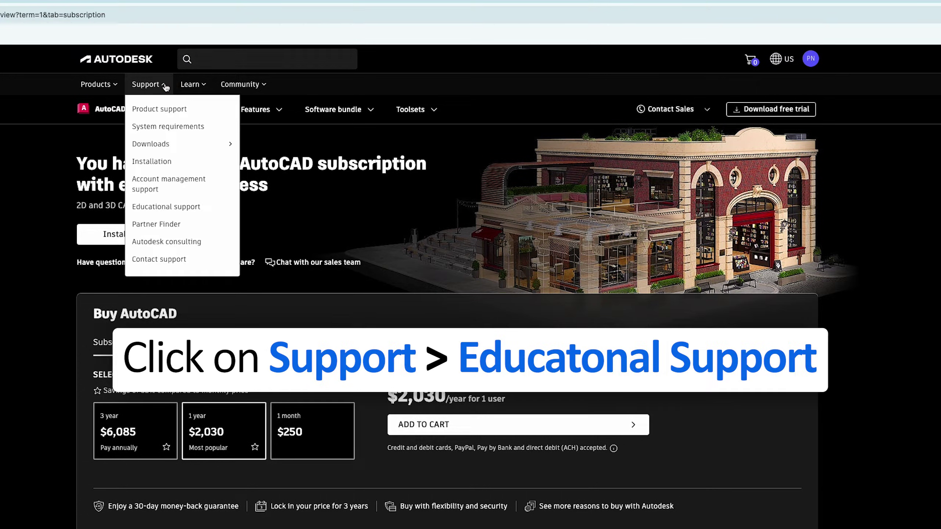
{"action": "left_click", "coordinate": [176, 210]}
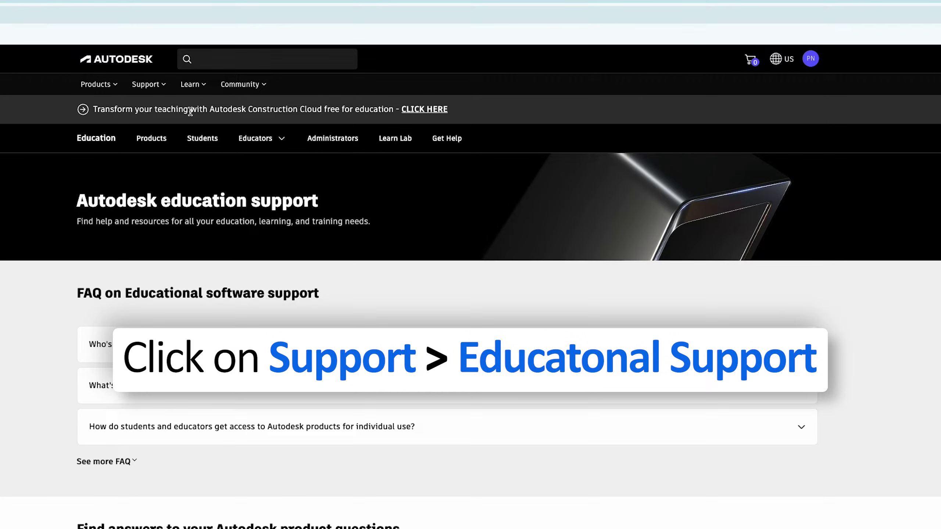
{"action": "scroll", "coordinate": [334, 237], "scroll_direction": "down", "scroll_amount": 5}
{"action": "scroll", "coordinate": [334, 240], "scroll_direction": "up", "scroll_amount": 5}
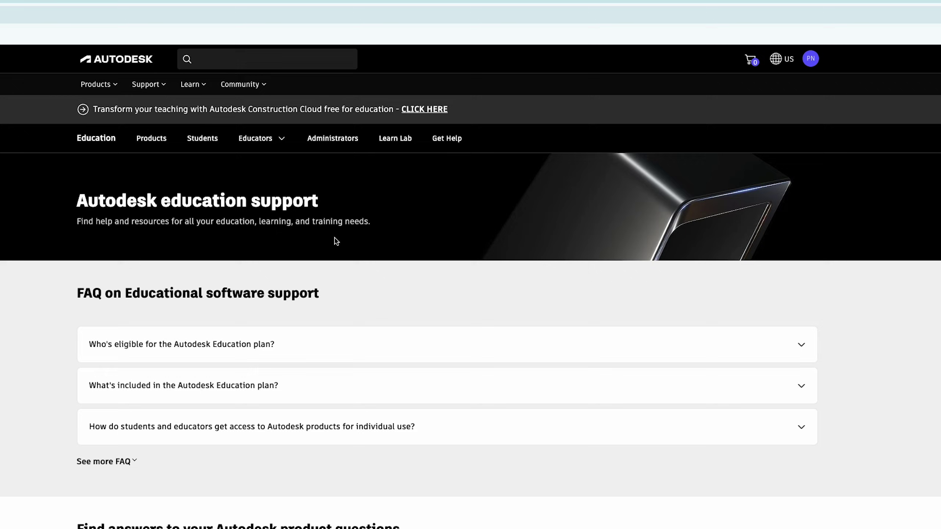
- Open Education Products and read the FAQs on free access and student status verification
{"action": "left_click", "coordinate": [147, 140]}
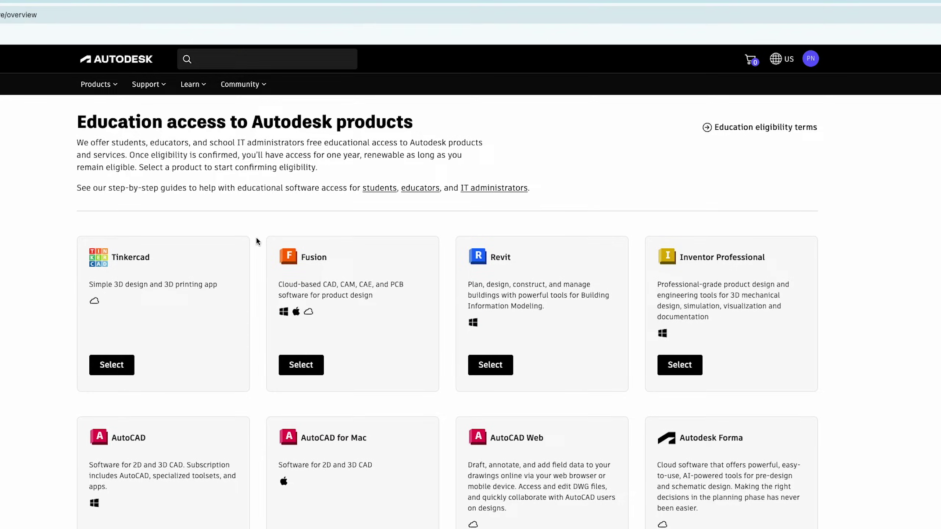
{"action": "scroll", "coordinate": [233, 245], "scroll_direction": "down", "scroll_amount": 20}
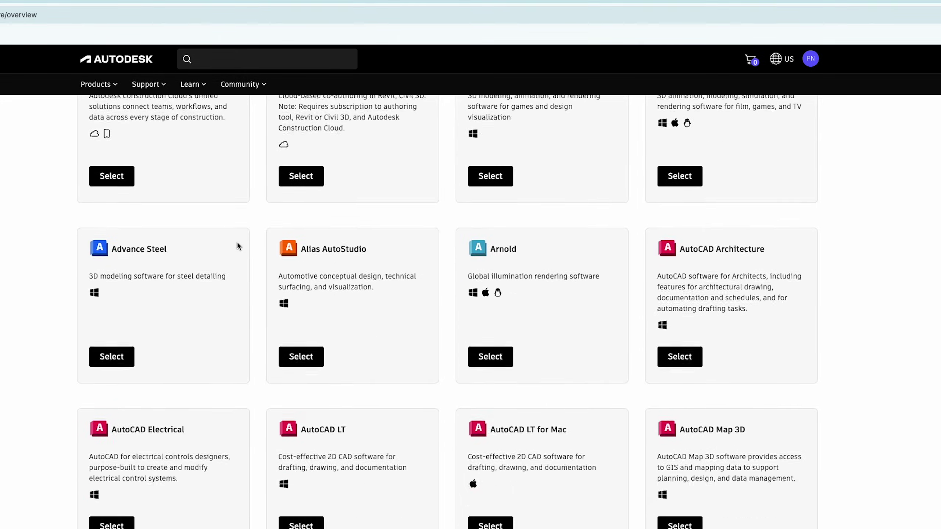
{"action": "scroll", "coordinate": [239, 240], "scroll_direction": "down", "scroll_amount": 20}
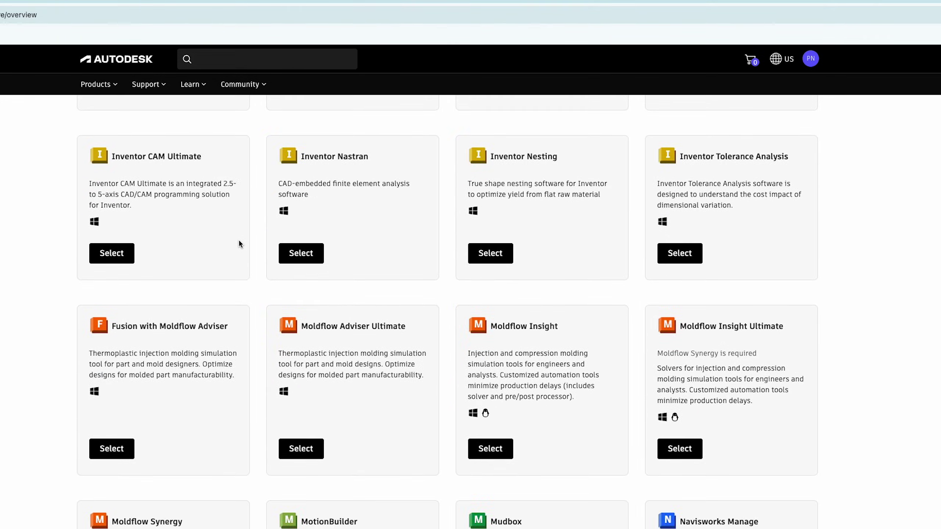
{"action": "scroll", "coordinate": [240, 244], "scroll_direction": "down", "scroll_amount": 15}
{"action": "scroll", "coordinate": [238, 244], "scroll_direction": "up", "scroll_amount": 6}
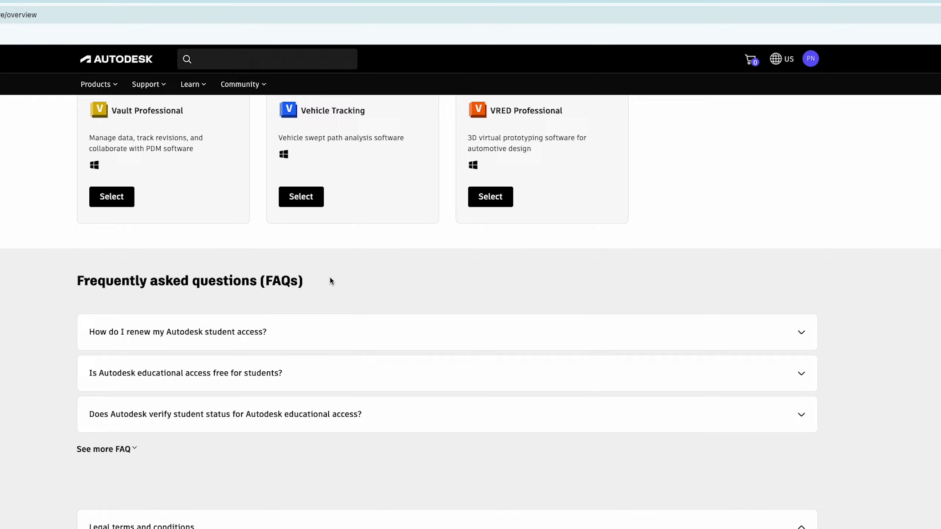
{"action": "left_click", "coordinate": [384, 387]}
{"action": "left_click", "coordinate": [338, 470]}
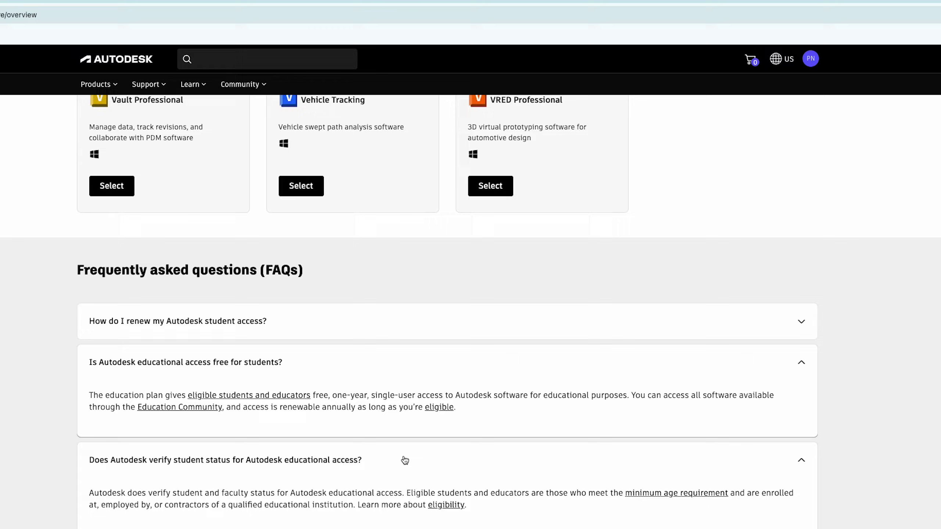
{"action": "scroll", "coordinate": [331, 339], "scroll_direction": "down", "scroll_amount": 2}
{"action": "scroll", "coordinate": [331, 340], "scroll_direction": "up", "scroll_amount": 20}
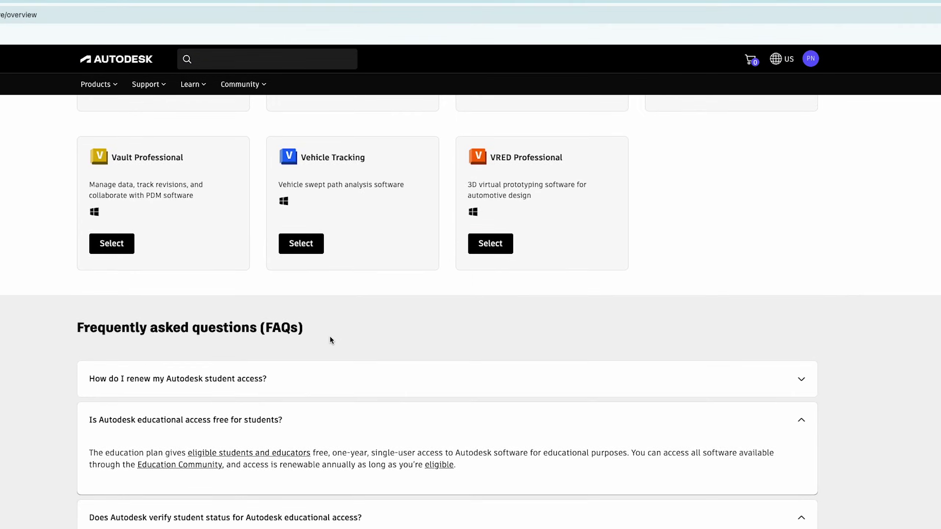
{"action": "scroll", "coordinate": [45, 191], "scroll_direction": "down", "scroll_amount": 14}
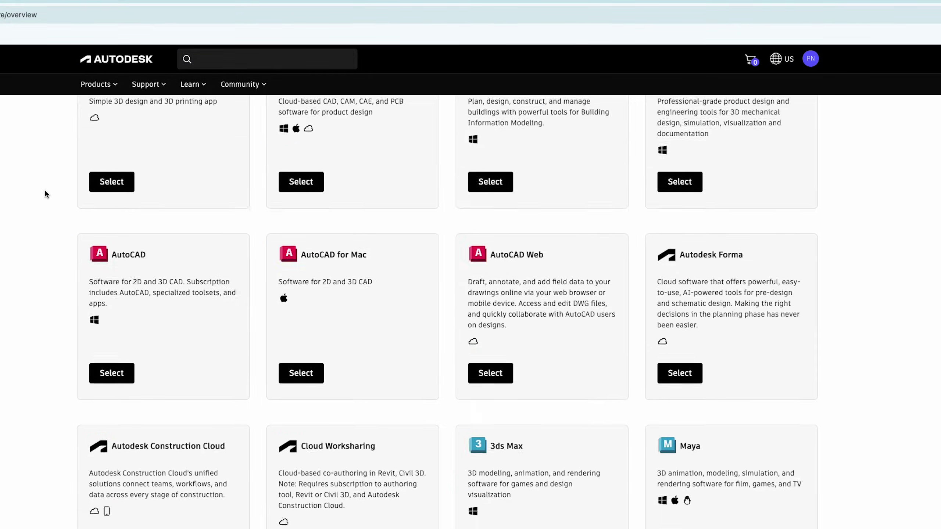
{"action": "scroll", "coordinate": [329, 325], "scroll_direction": "up", "scroll_amount": 12}
{"action": "scroll", "coordinate": [326, 363], "scroll_direction": "up", "scroll_amount": 1}
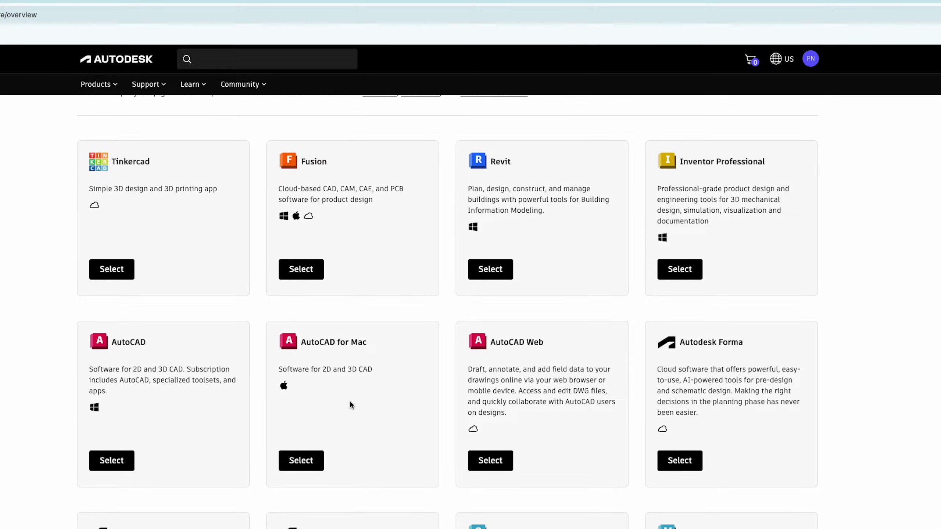
- Choose AutoCAD for Mac for educational access and select the Educator plan
{"action": "left_click", "coordinate": [310, 465]}
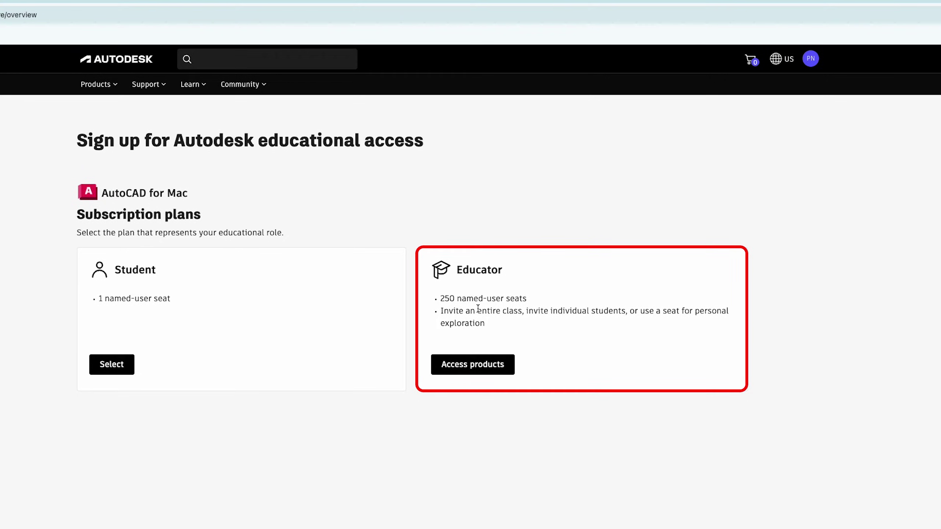
{"action": "mouse_move", "coordinate": [440, 310]}
{"action": "left_mouse_down"}
{"action": "mouse_move", "coordinate": [516, 310]}
{"action": "mouse_move", "coordinate": [501, 299]}
{"action": "mouse_move", "coordinate": [445, 299]}
{"action": "left_mouse_up"}
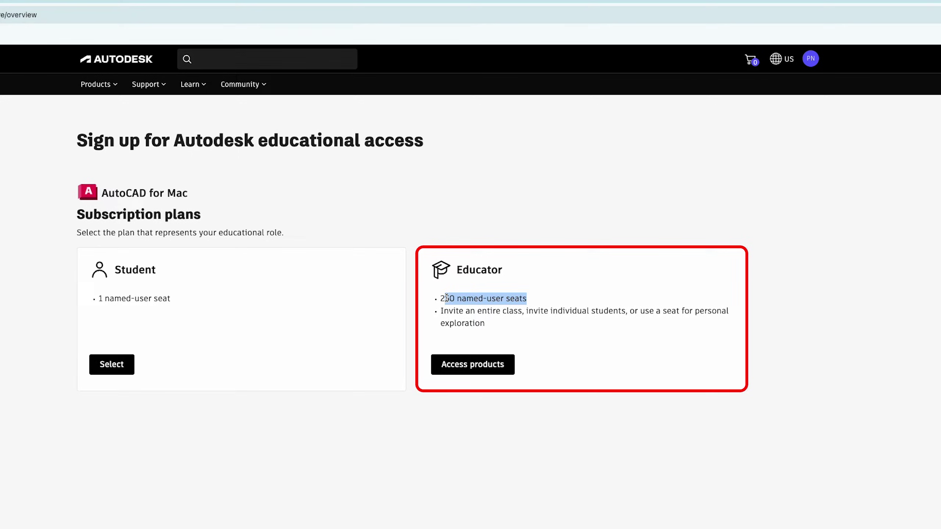
{"action": "left_click", "coordinate": [609, 308]}
{"action": "left_click", "coordinate": [497, 365]}
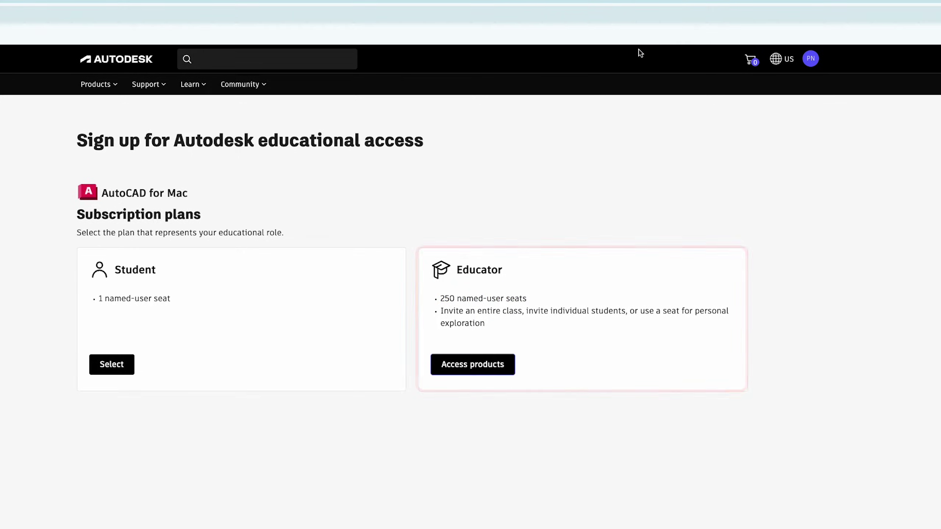
- Download Autodesk_AutoCAD_2025.1_macOS.dmg (1.9 GB) from the AutoCAD for Mac card and check download history
{"action": "scroll", "coordinate": [406, 304], "scroll_direction": "down", "scroll_amount": 6}
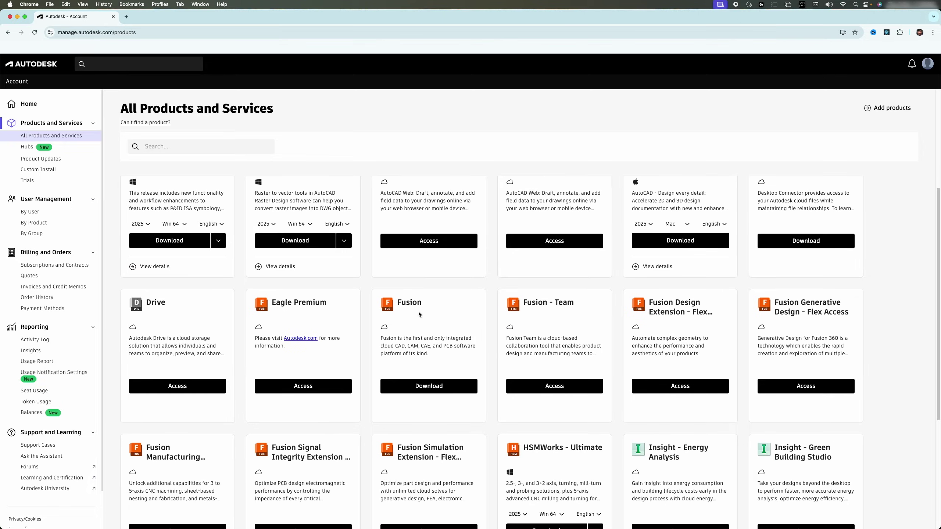
{"action": "scroll", "coordinate": [418, 312], "scroll_direction": "up", "scroll_amount": 3}
{"action": "scroll", "coordinate": [362, 324], "scroll_direction": "up", "scroll_amount": 2}
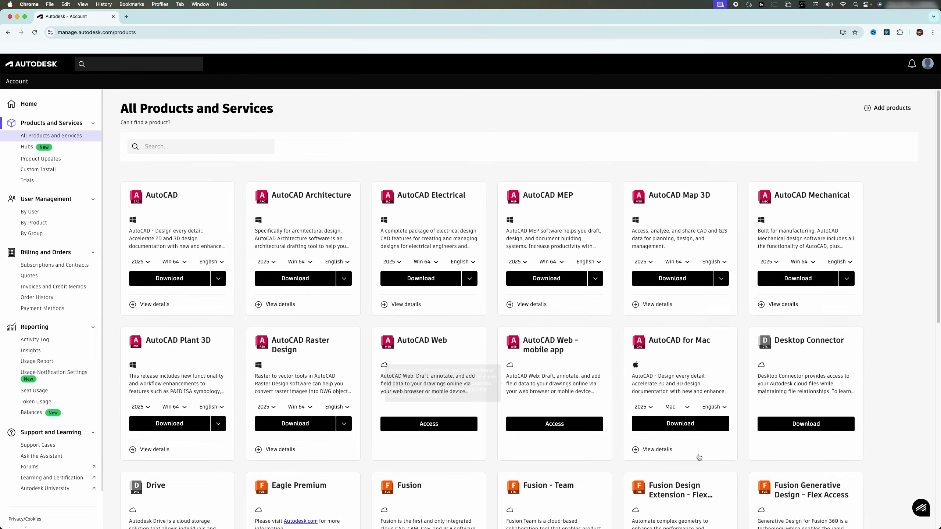
{"action": "left_click", "coordinate": [701, 426]}
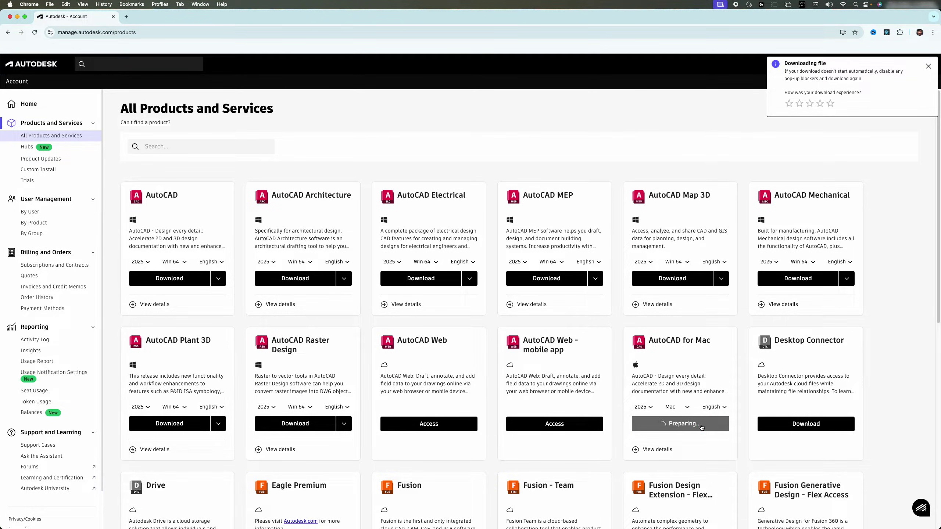
{"action": "left_click", "coordinate": [904, 37]}
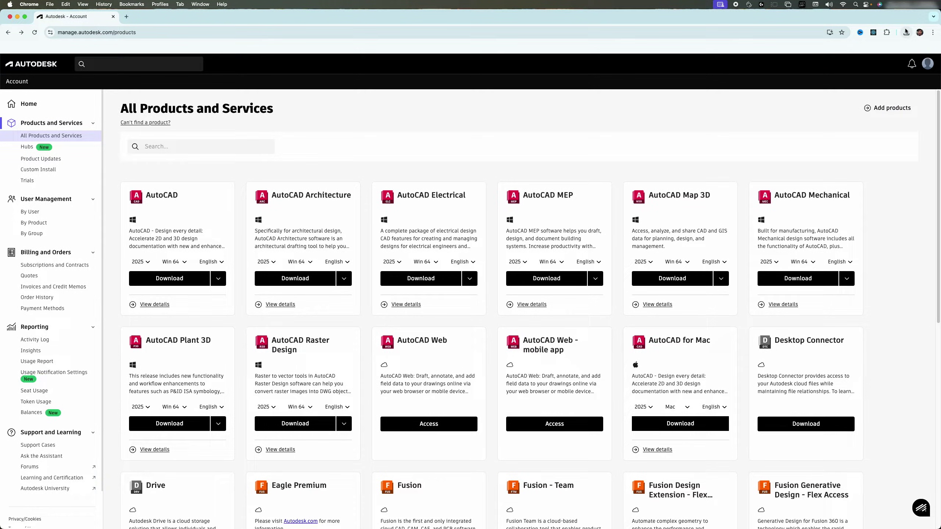
{"action": "left_click", "coordinate": [906, 36]}
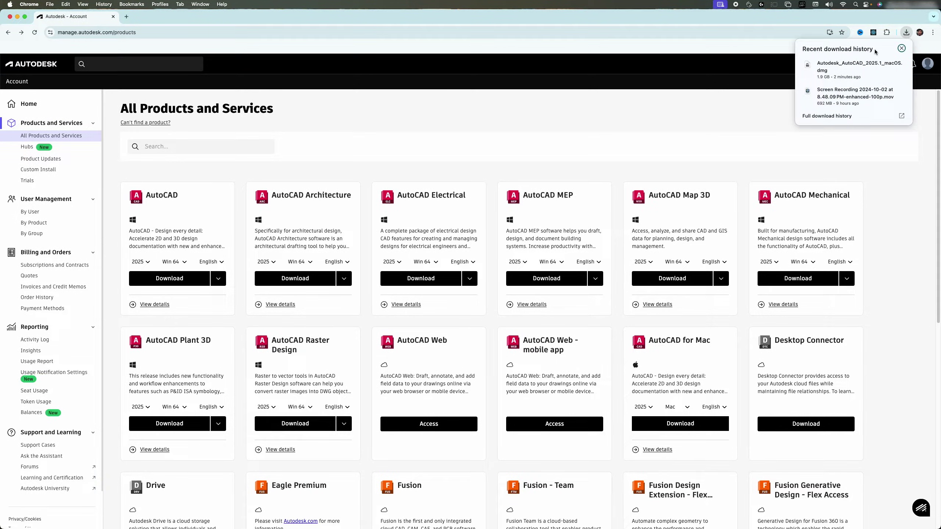
- Mount the AutoCAD 2025 disk image and launch Install Autodesk AutoCAD 2025 for Mac
{"action": "left_click", "coordinate": [885, 66]}
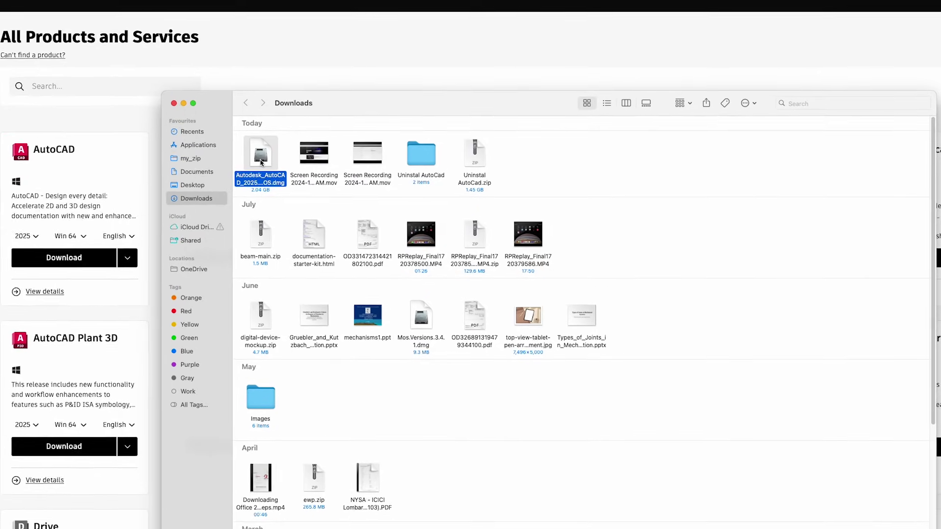
{"action": "double_click", "coordinate": [241, 147]}
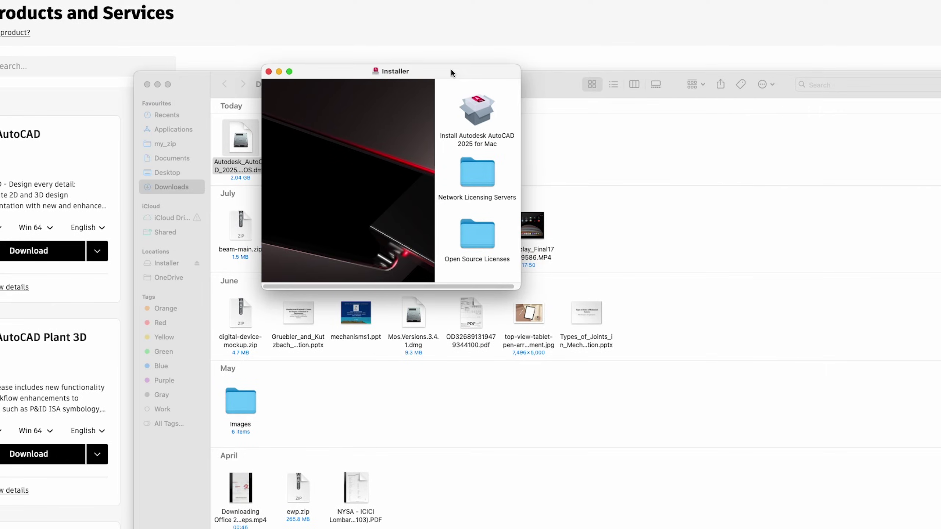
{"action": "left_click", "coordinate": [487, 108]}
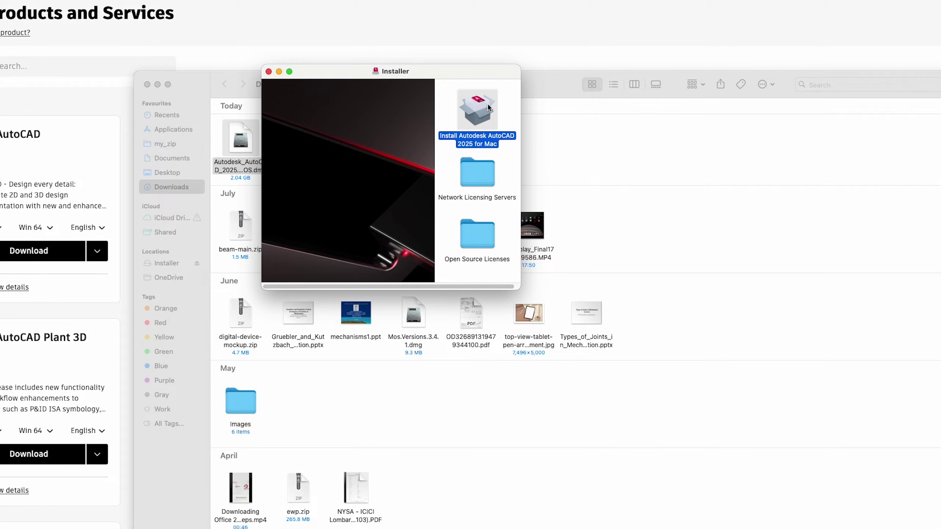
{"action": "double_click", "coordinate": [501, 143]}
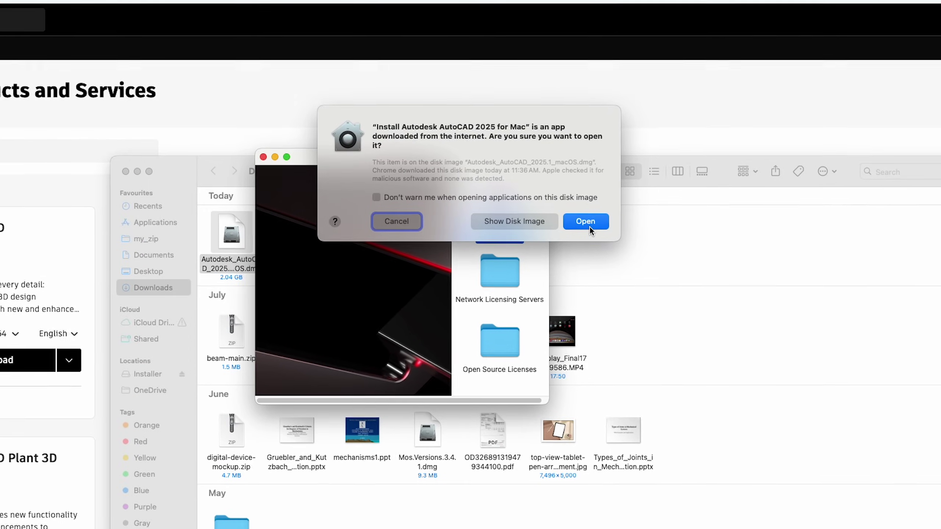
- Confirm opening the downloaded app, allow Downloads access, and authorise with the account password
{"action": "left_click", "coordinate": [589, 228]}
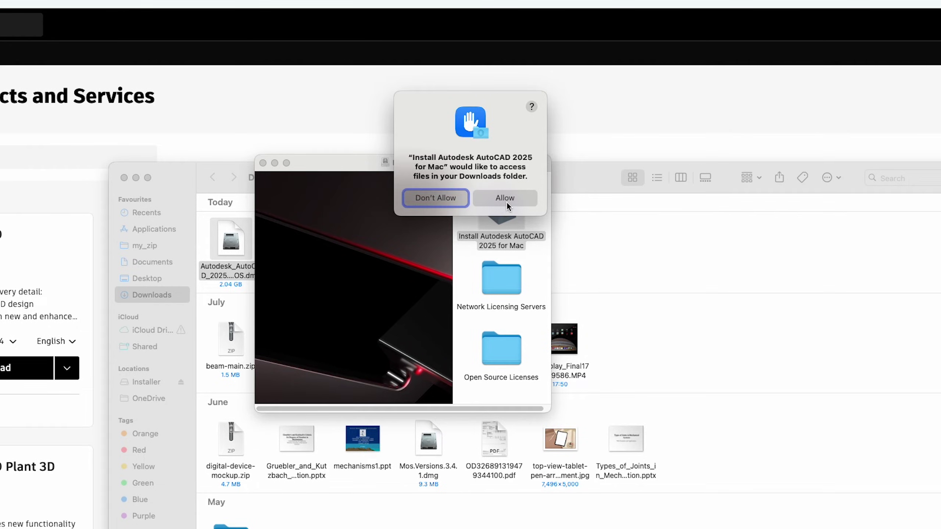
{"action": "left_click", "coordinate": [506, 199]}
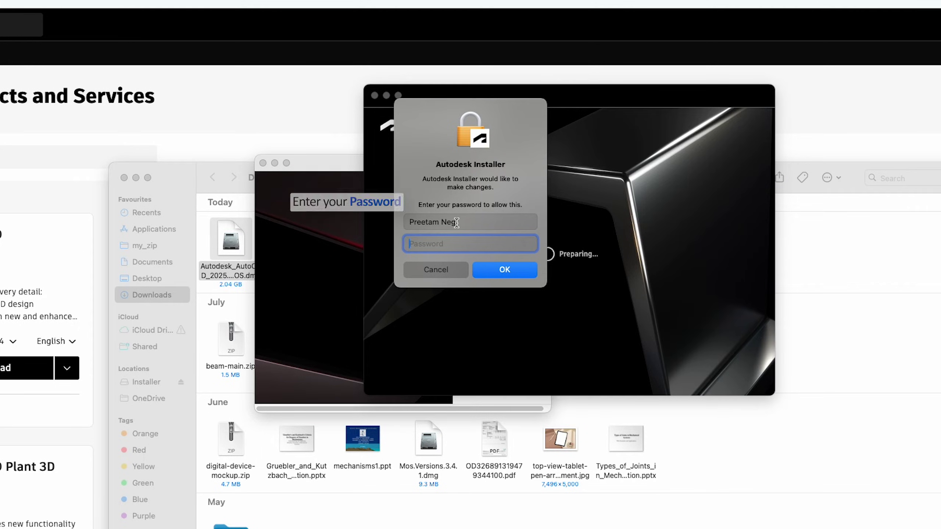
{"action": "type", "text": "••••••••"}
{"action": "key", "text": "Return"}
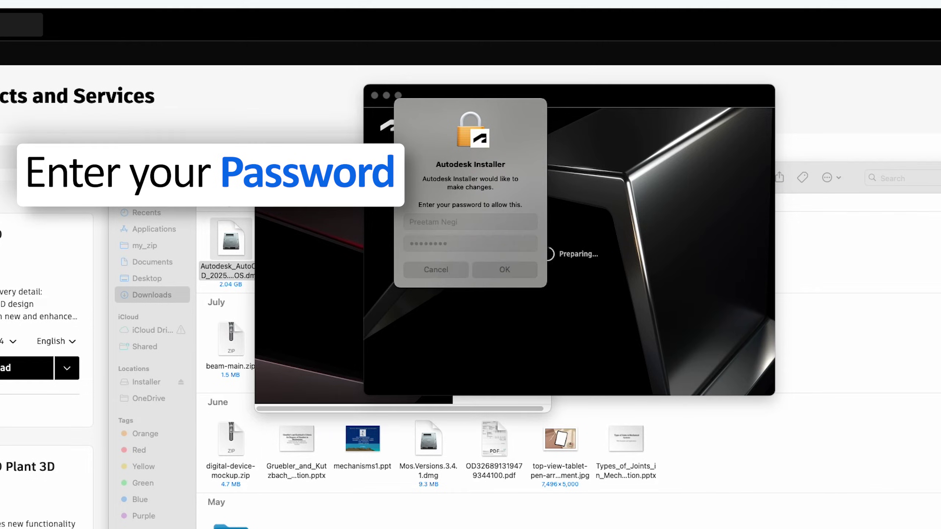
- Agree to the Terms of Use, install to Macintosh HD - Data, then start AutoCAD
{"action": "left_click", "coordinate": [421, 340]}
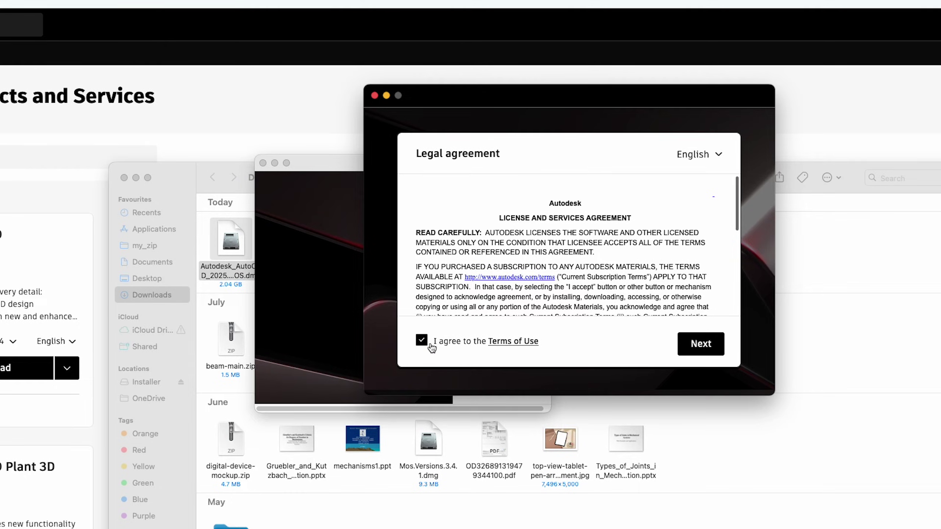
{"action": "left_click", "coordinate": [695, 344]}
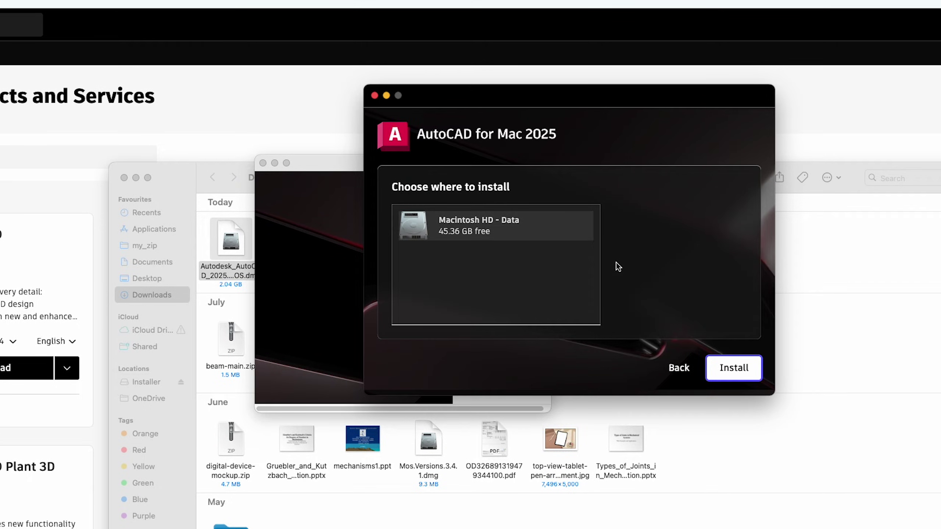
{"action": "left_click", "coordinate": [734, 367]}
{"action": "left_click", "coordinate": [752, 370]}
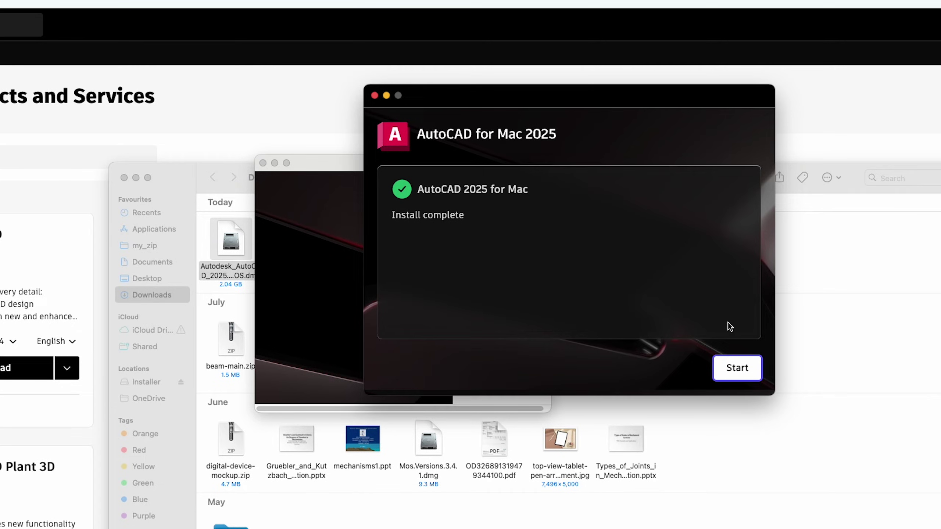
{"action": "left_click", "coordinate": [742, 373]}
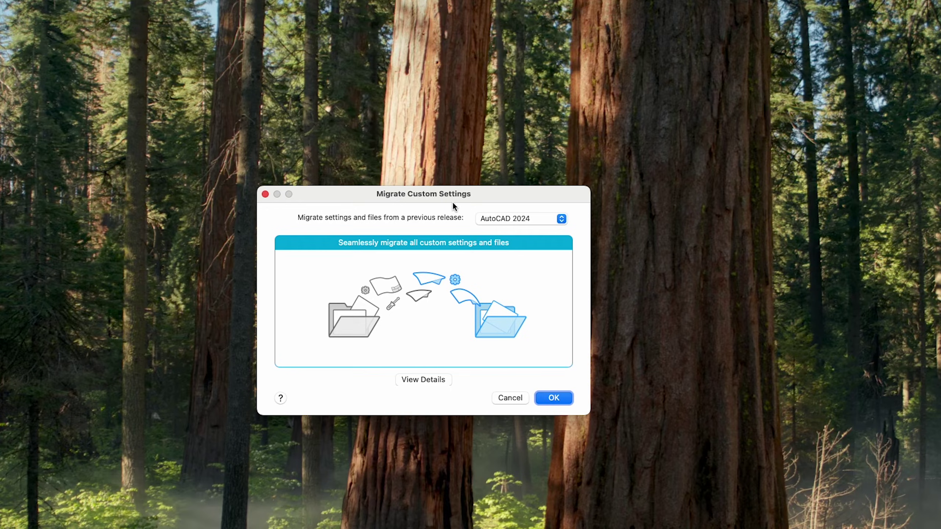
- Migrate custom settings from AutoCAD 2024 and view the migration log file
{"action": "left_click", "coordinate": [541, 219]}
{"action": "left_click", "coordinate": [543, 218]}
{"action": "left_click", "coordinate": [550, 399]}
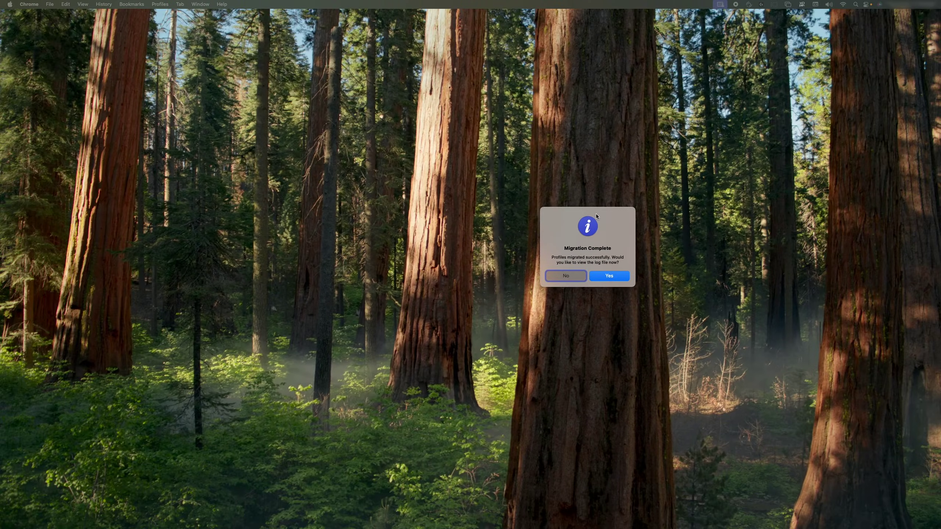
{"action": "left_click", "coordinate": [609, 277]}
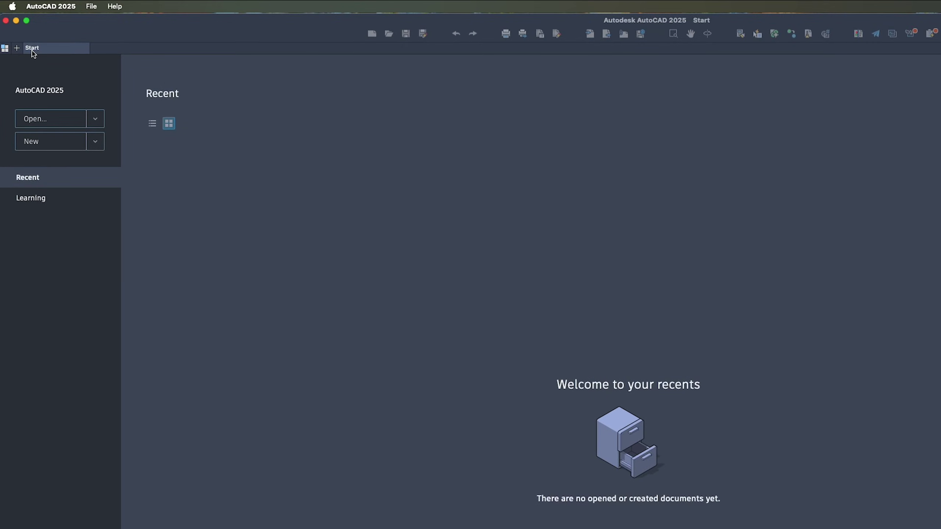
- Create a new drawing, Drawing1, from the acad.dwt template
{"action": "left_click", "coordinate": [17, 48]}
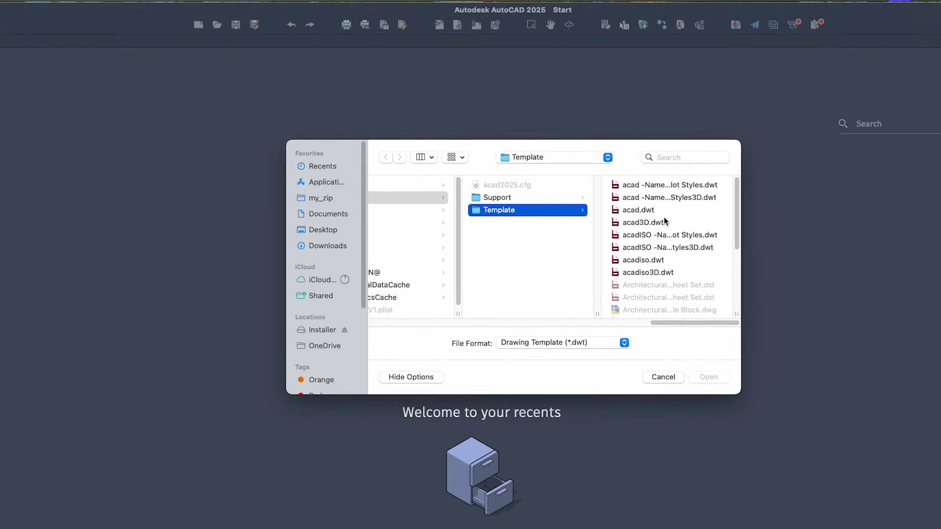
{"action": "left_click", "coordinate": [815, 202]}
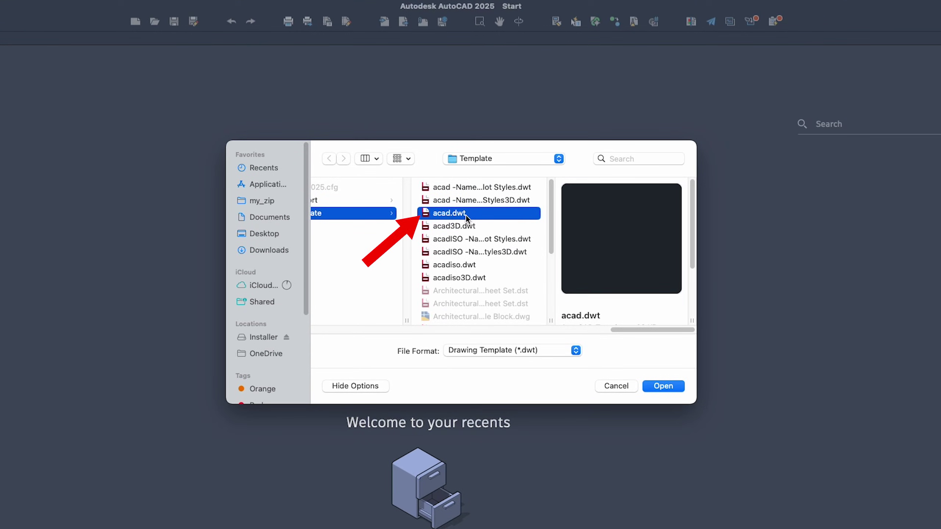
{"action": "left_click", "coordinate": [663, 386]}
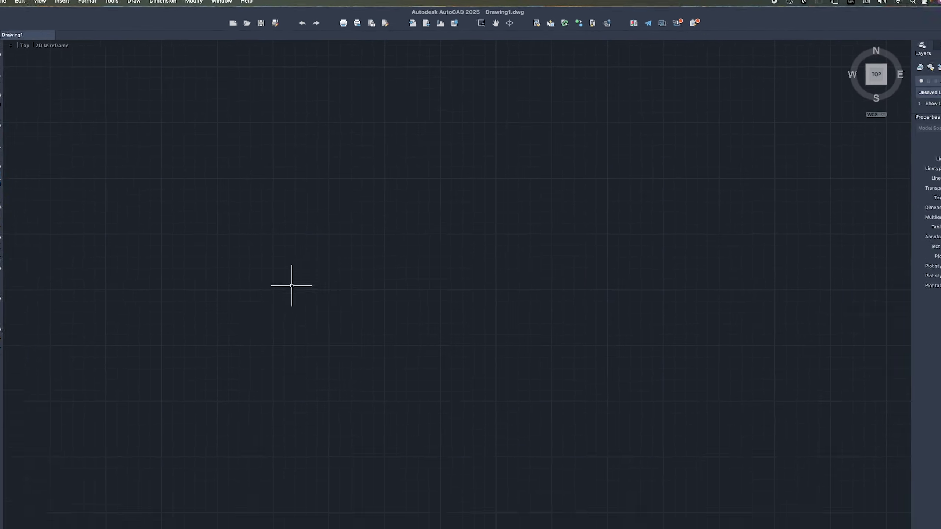
- Draw a single horizontal base line for the triangle with the LINE tool
{"action": "left_click", "coordinate": [9, 62]}
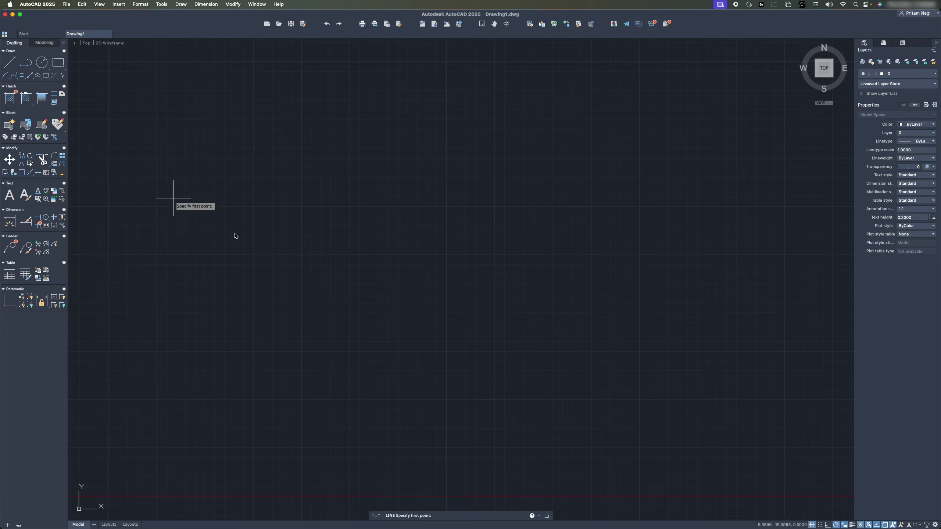
{"action": "left_click", "coordinate": [272, 244]}
{"action": "left_click", "coordinate": [596, 249]}
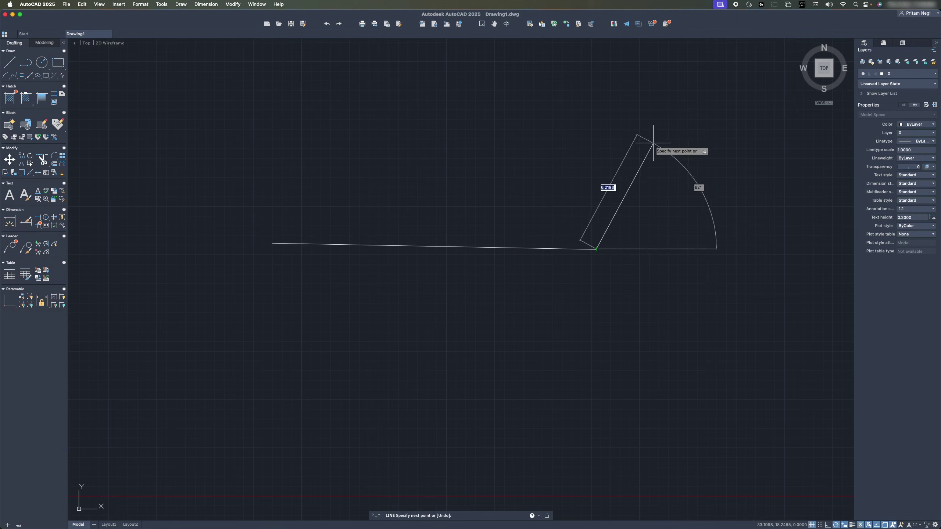
{"action": "right_click", "coordinate": [624, 155]}
{"action": "left_click", "coordinate": [634, 158]}
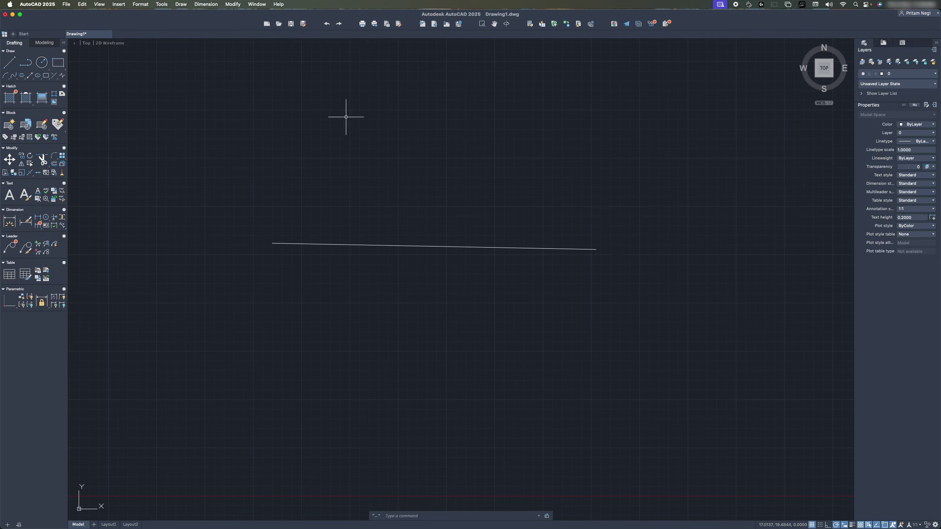
- Draw the two remaining sides, snapping to the base line's endpoints to close the triangle
{"action": "left_click", "coordinate": [9, 62]}
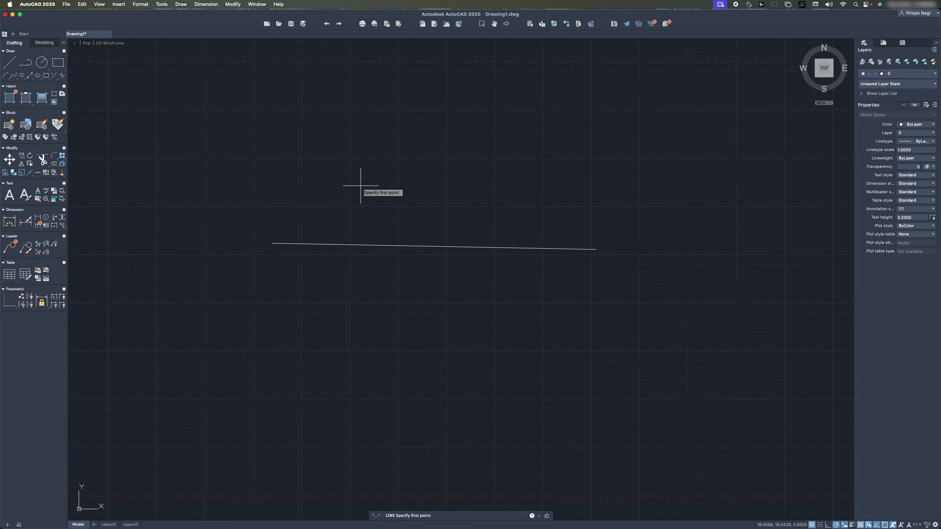
{"action": "left_click", "coordinate": [273, 244]}
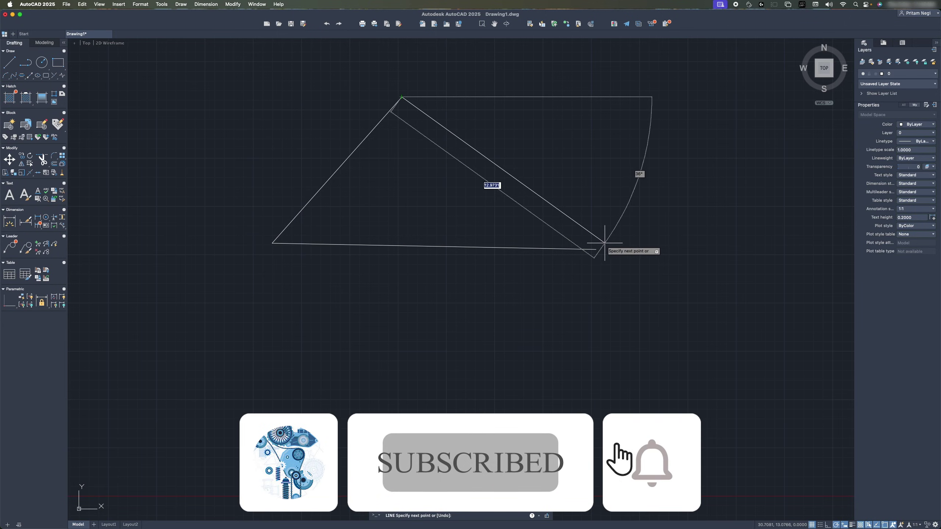
{"action": "left_click", "coordinate": [596, 249]}
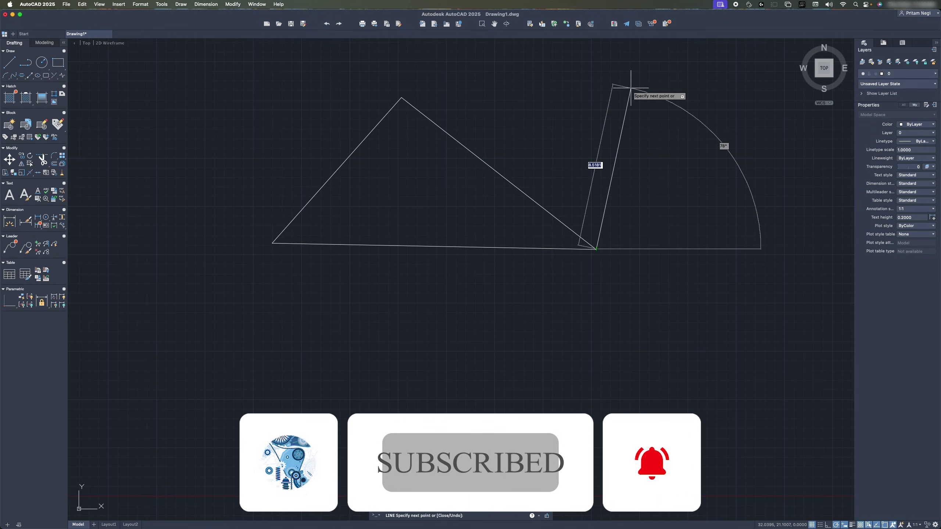
{"action": "right_click", "coordinate": [631, 90]}
{"action": "left_click", "coordinate": [641, 93]}
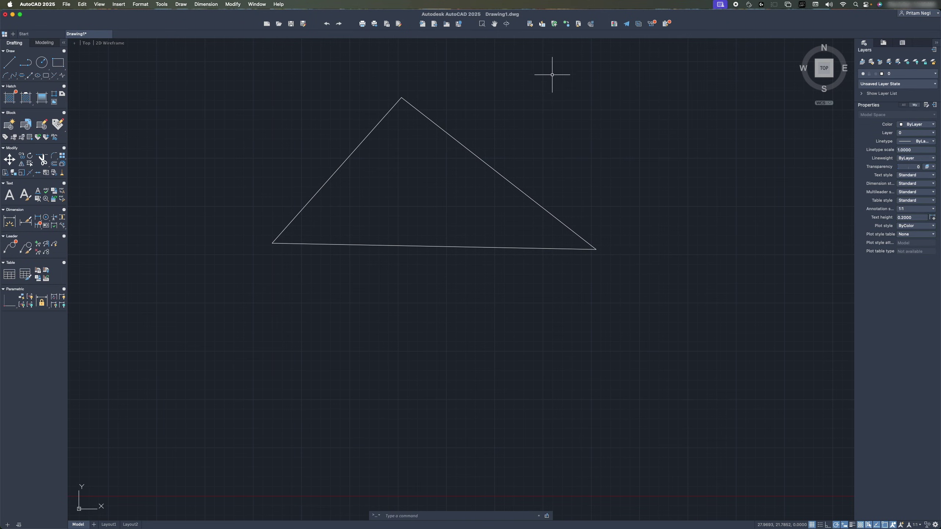